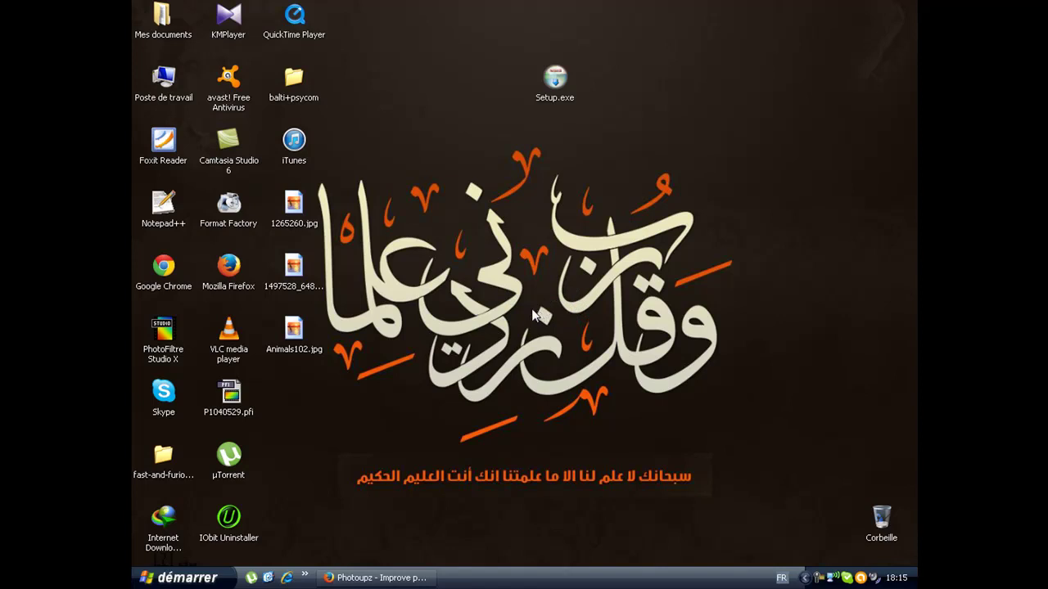
Switch to Firefox and review the Photoupz product page.
click(359, 583)
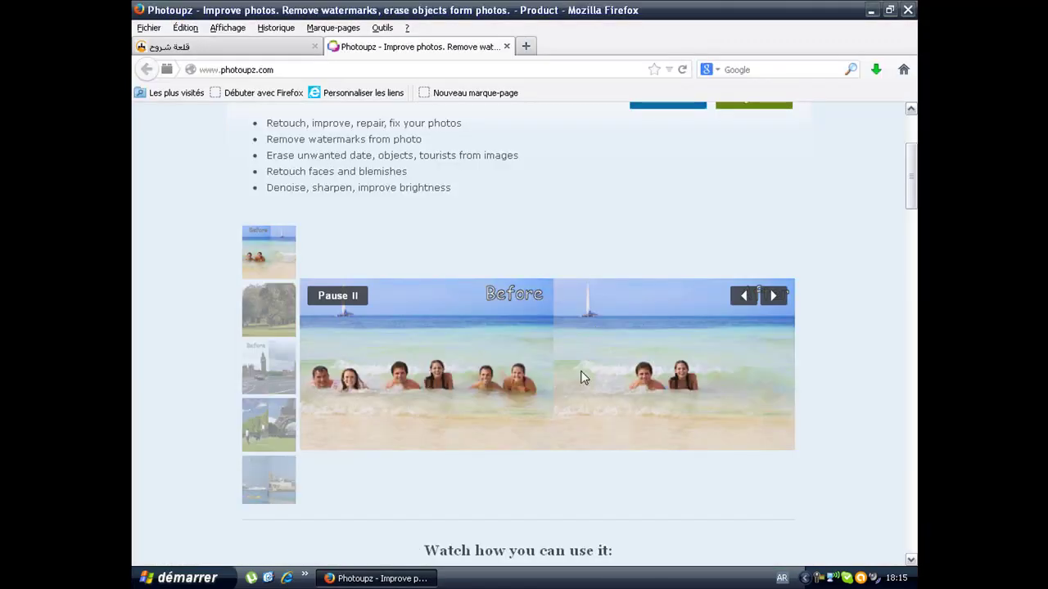
scroll(549, 372, up, 4)
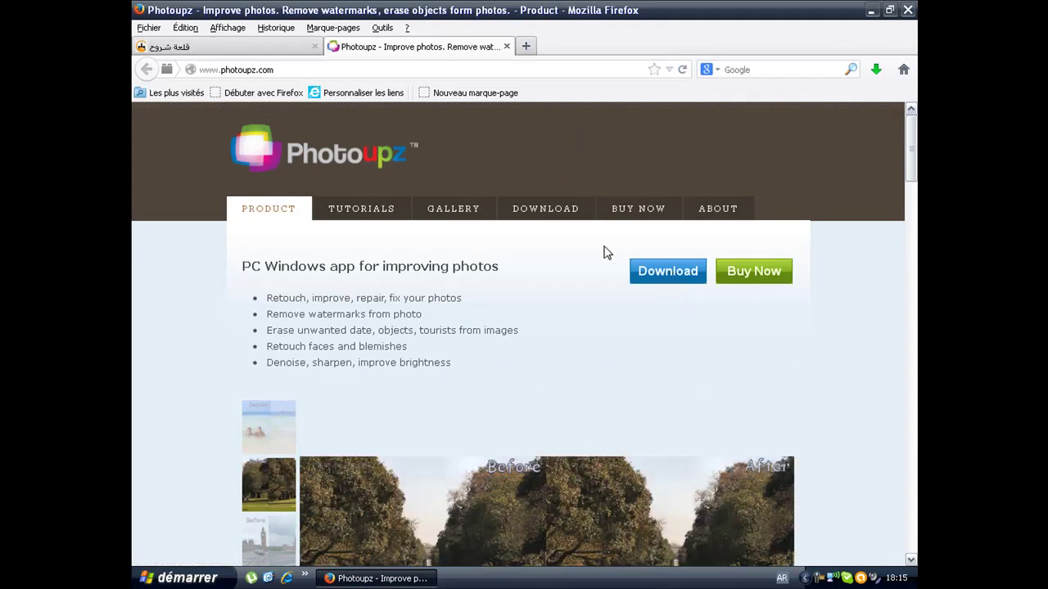
click(871, 10)
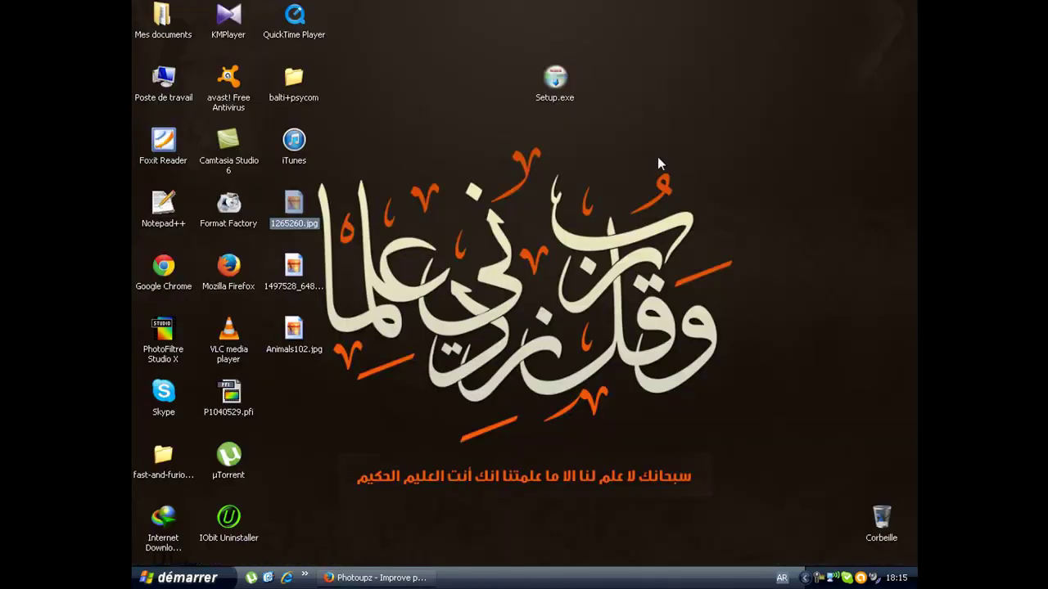
Install Photoupz 1.63 from Setup.exe on the desktop, accepting the license agreement.
drag(564, 101, 499, 102)
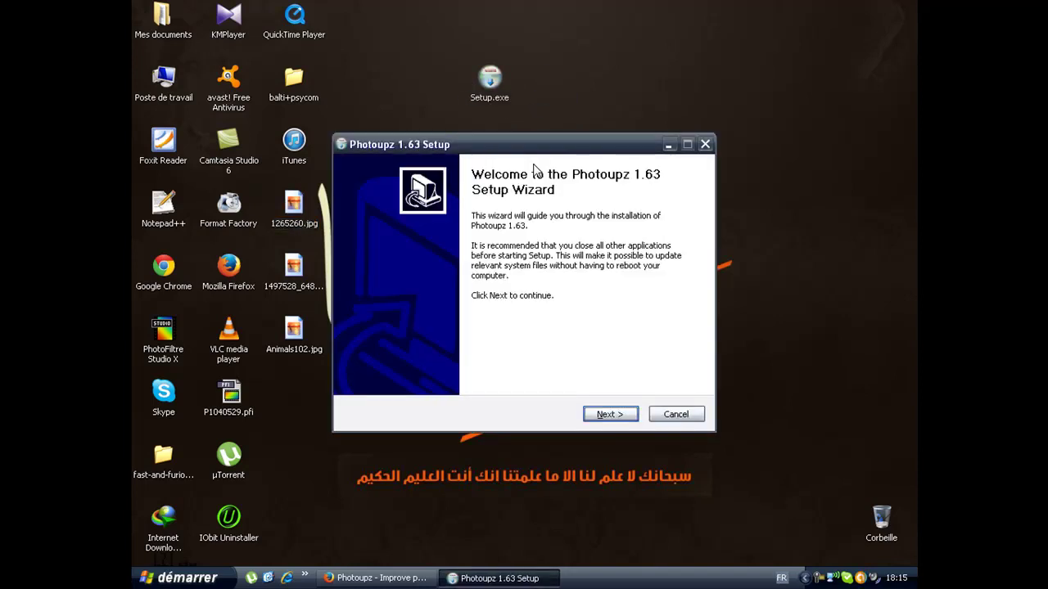
click(618, 419)
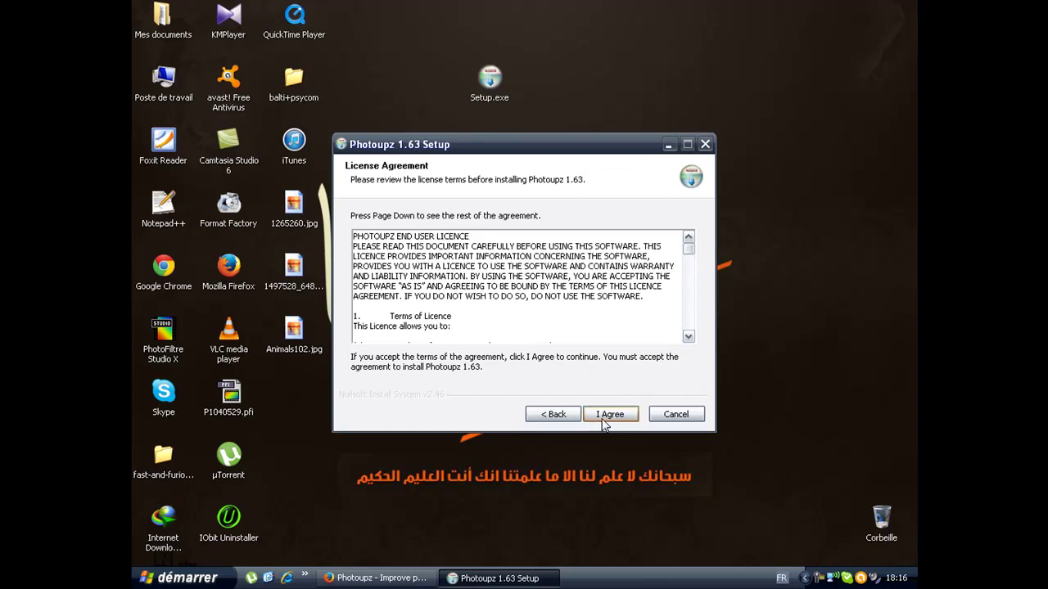
click(613, 417)
click(611, 415)
click(612, 415)
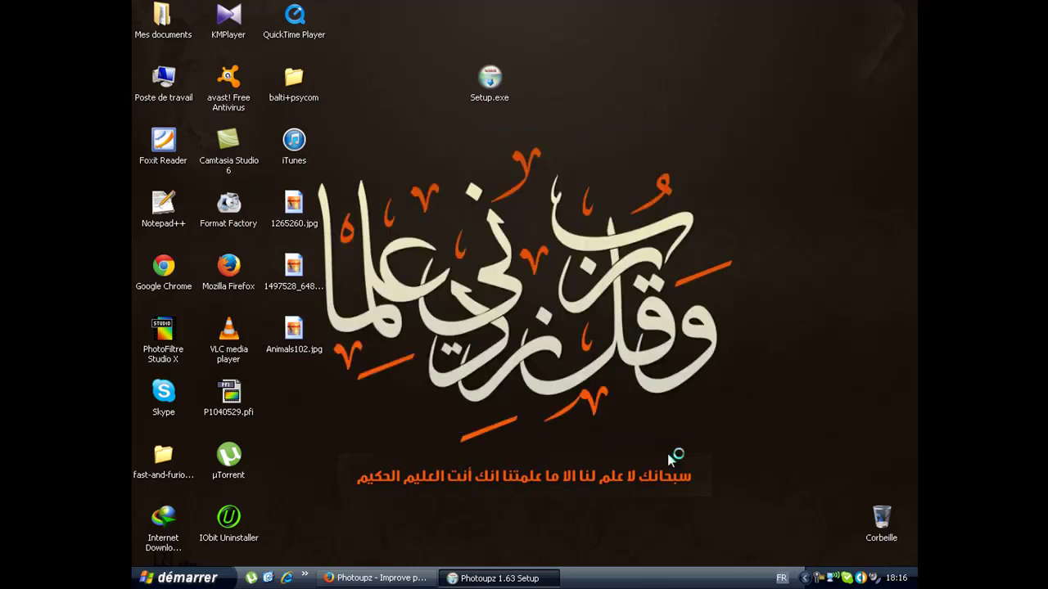
click(783, 79)
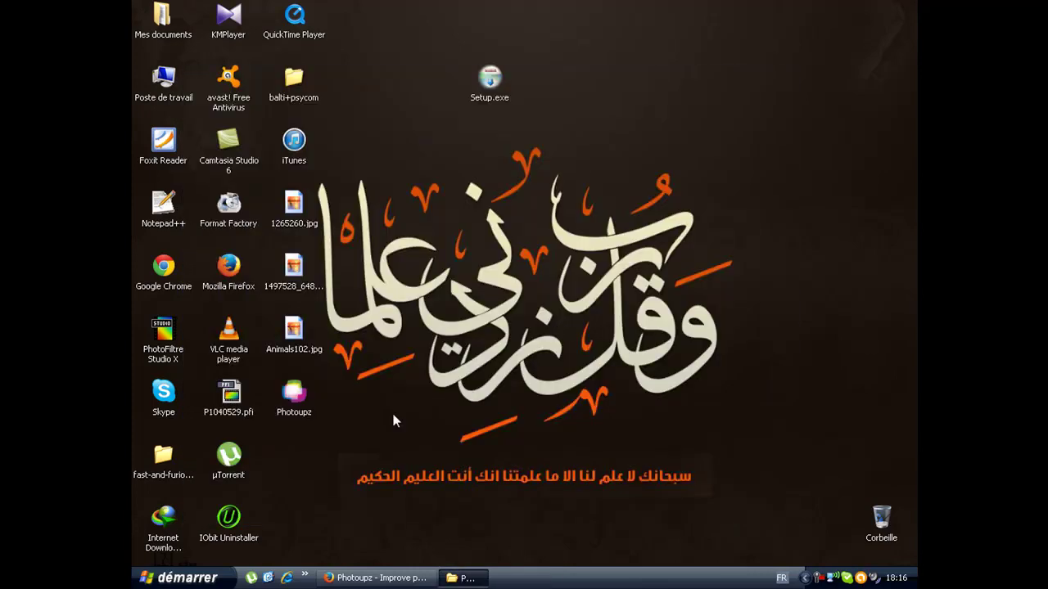
Launch Photoupz from the desktop and dismiss the quick tutorial.
click(290, 410)
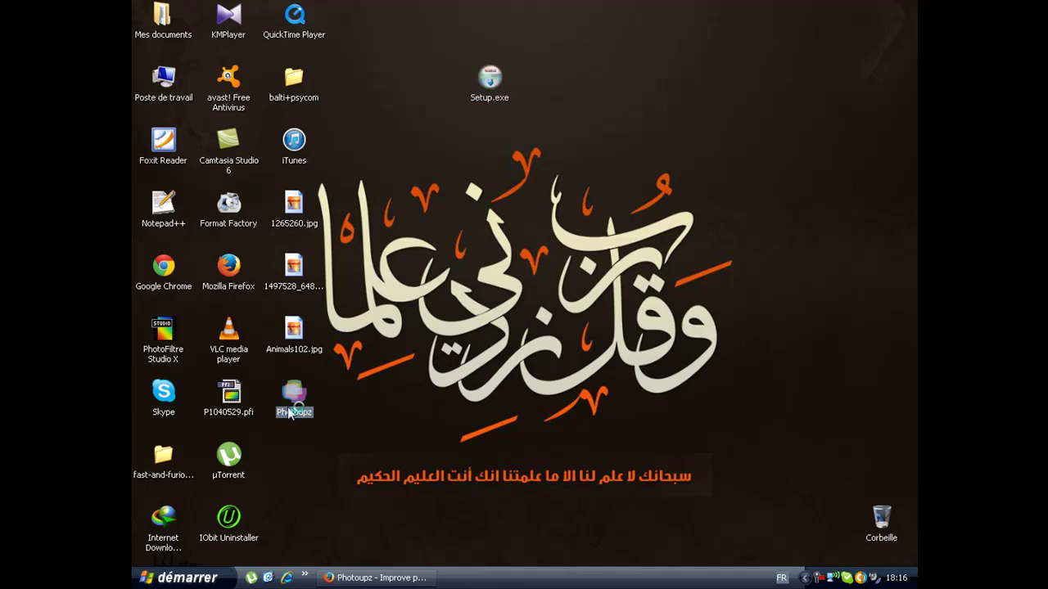
double_click(290, 412)
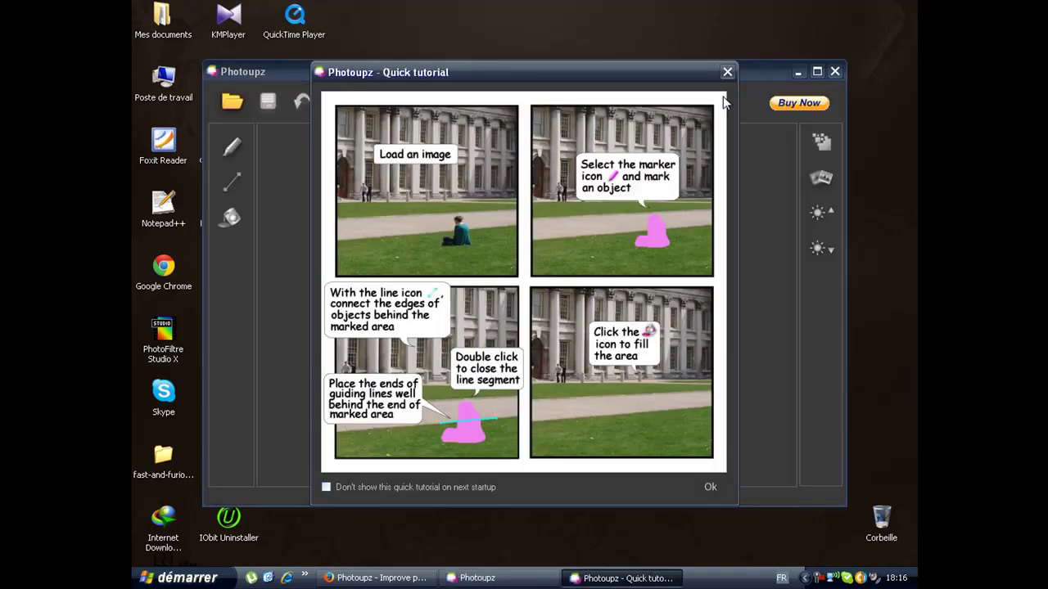
click(727, 73)
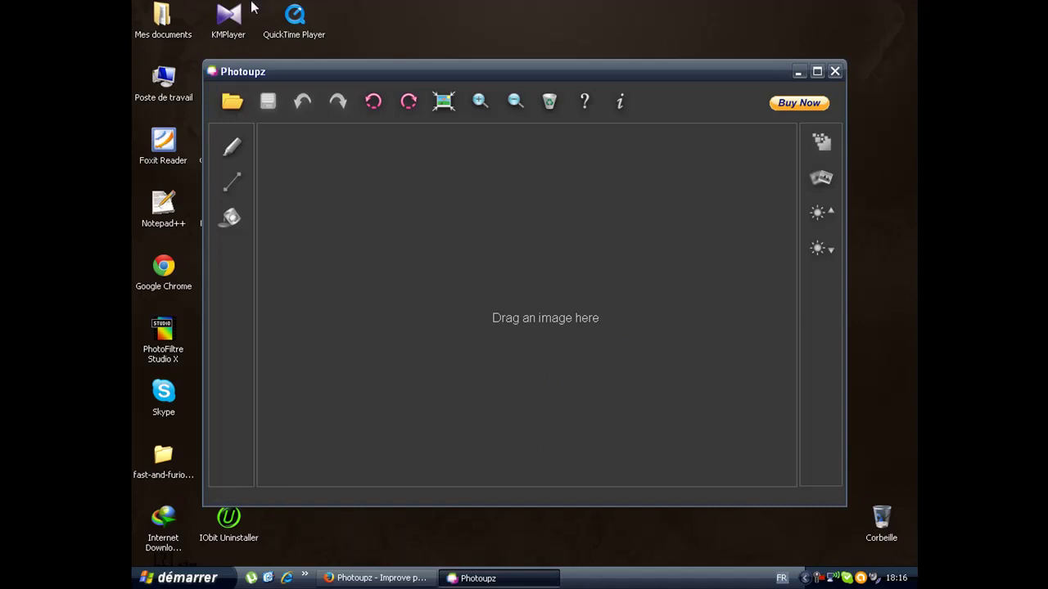
Load 1265260.jpg from the desktop, browsing the files as thumbnails, and maximize the editor window.
drag(293, 77, 456, 89)
click(433, 137)
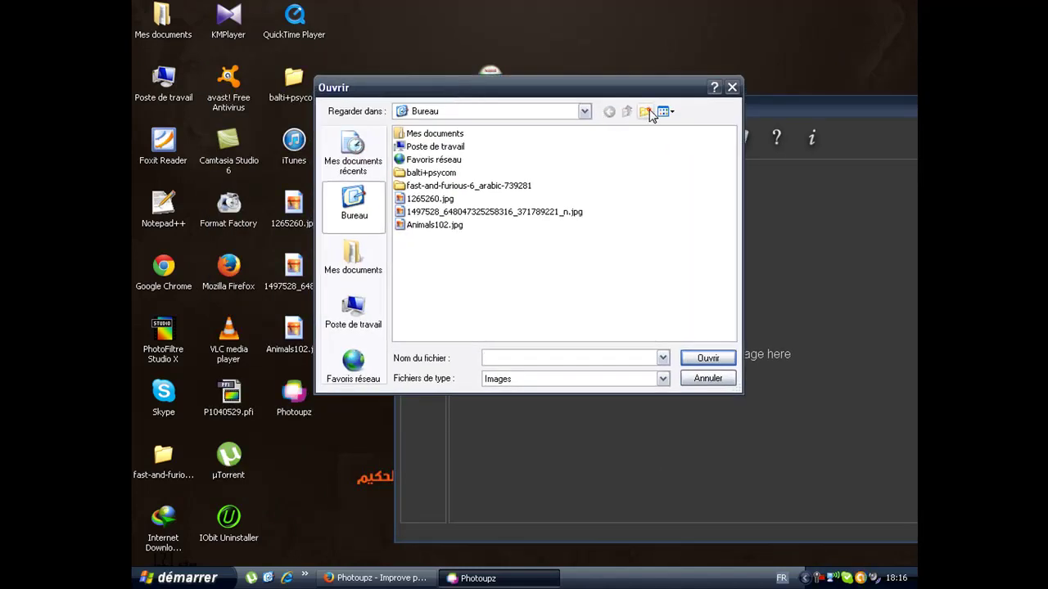
click(670, 112)
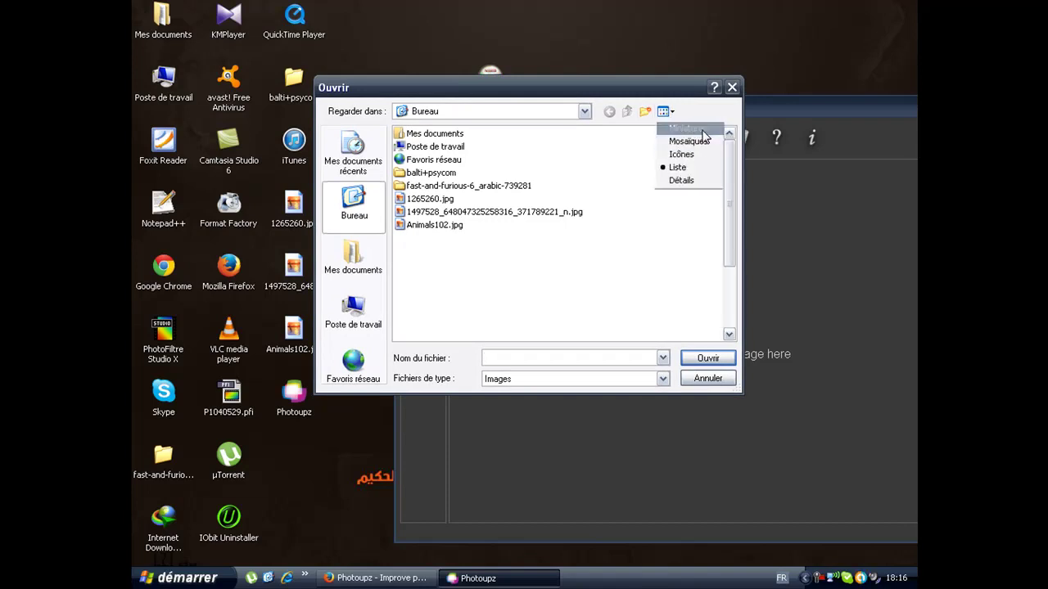
click(692, 134)
drag(731, 160, 732, 174)
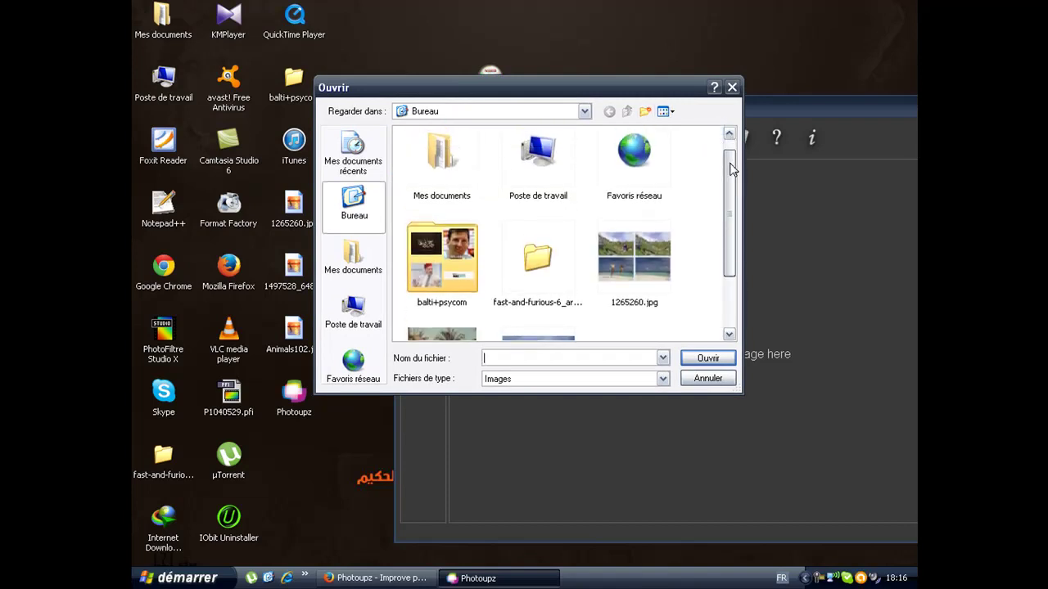
click(663, 269)
click(709, 359)
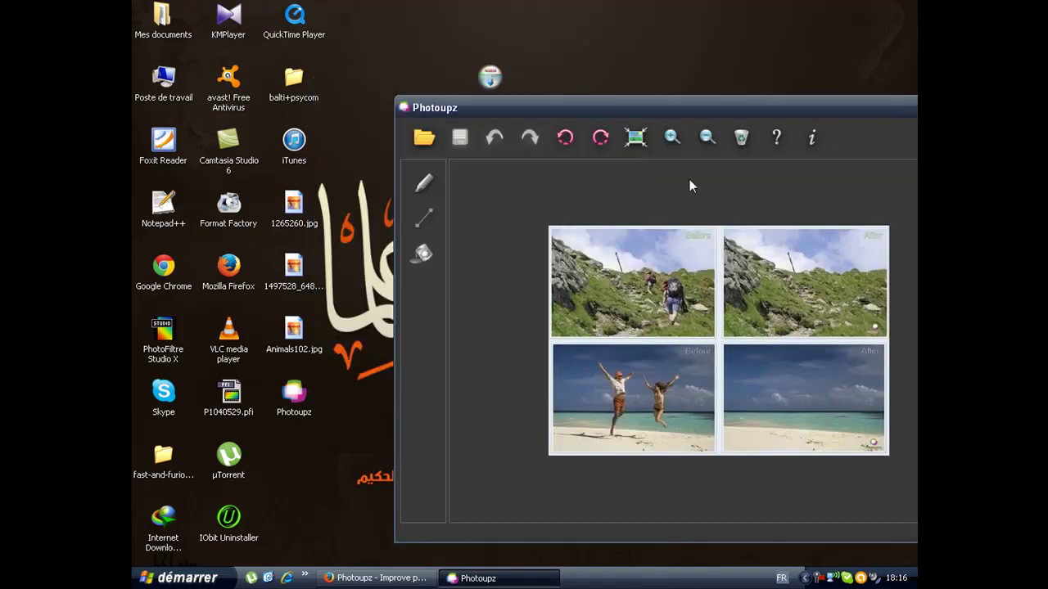
double_click(630, 105)
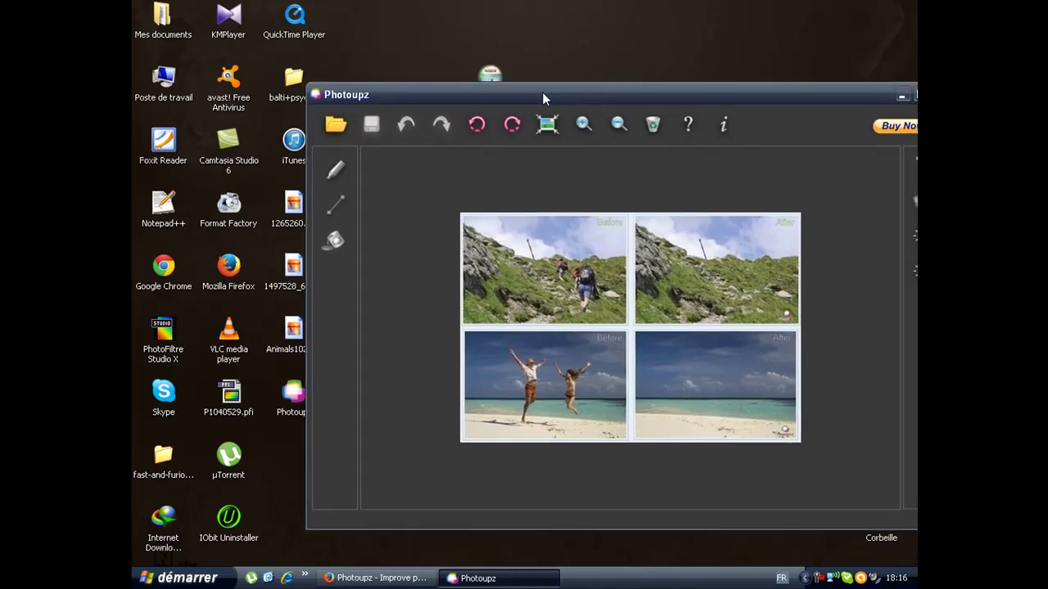
scroll(402, 284, down, 2)
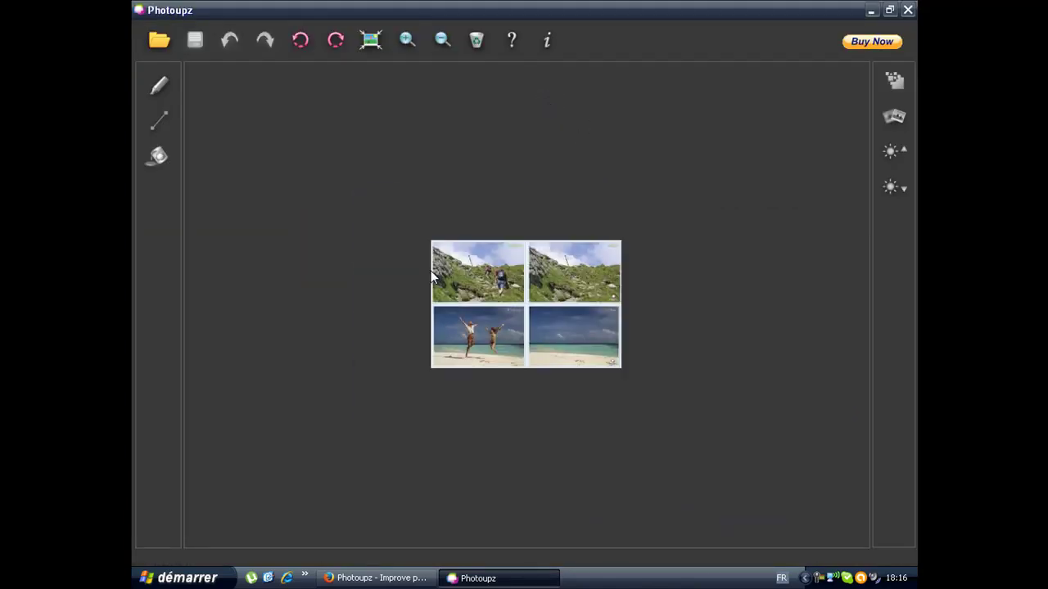
scroll(525, 293, up, 4)
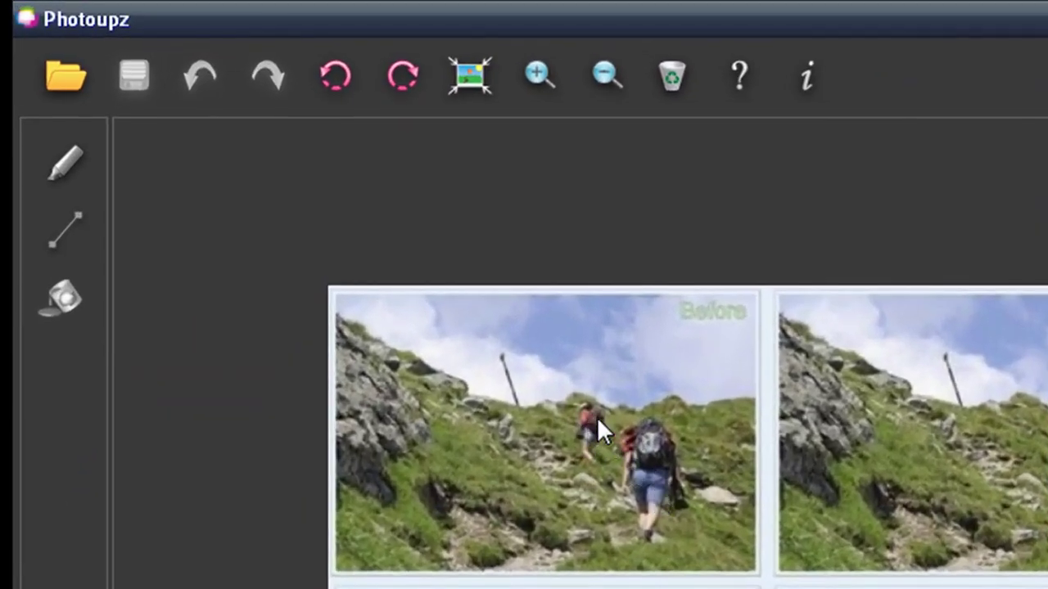
Mark both hikers in the mountain Before picture with a reduced marker size and remove them.
click(64, 164)
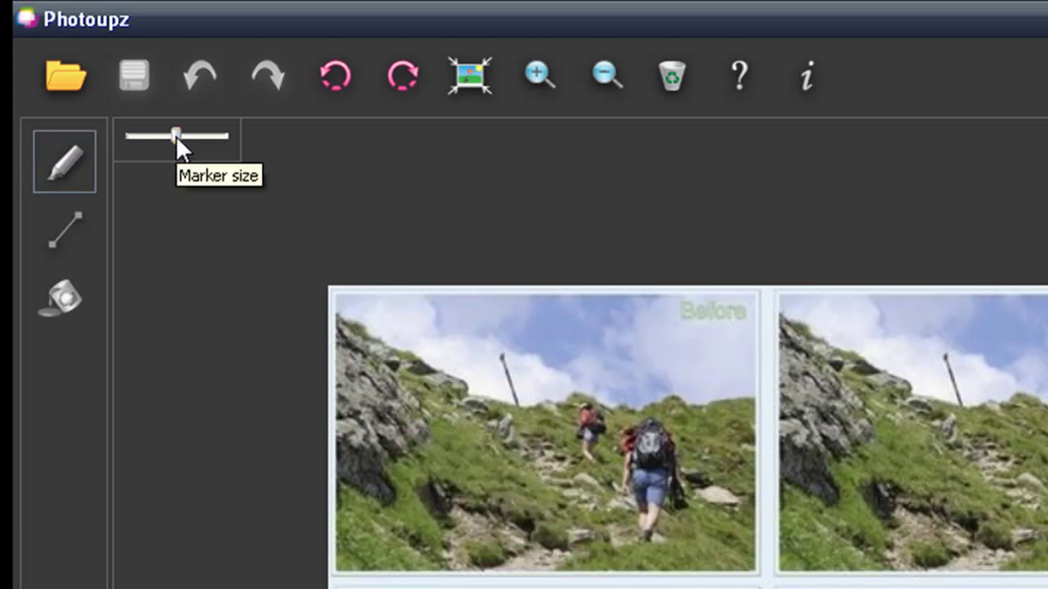
drag(176, 136, 143, 136)
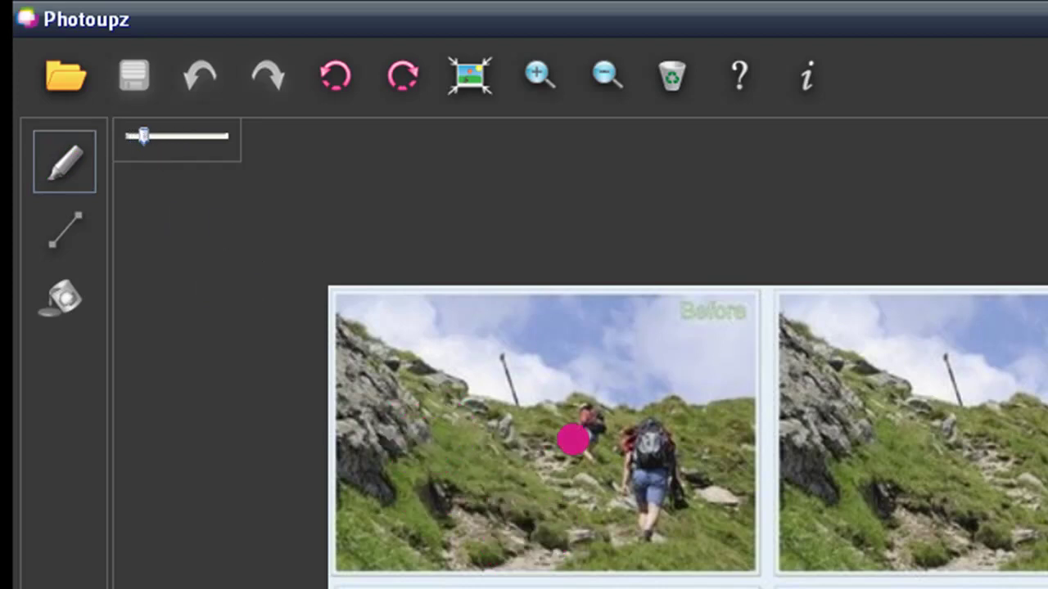
click(590, 413)
mouse_move(589, 414)
mouse_down()
mouse_move(591, 445)
mouse_move(581, 442)
mouse_up()
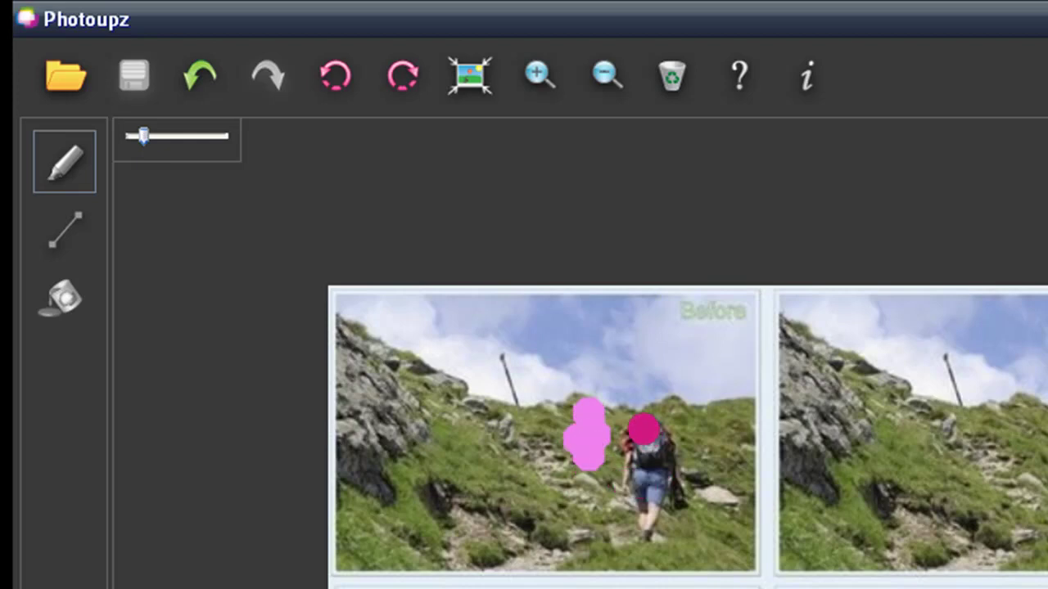
mouse_move(644, 428)
mouse_down()
mouse_move(664, 447)
mouse_move(674, 494)
mouse_move(662, 515)
mouse_up()
mouse_move(479, 335)
mouse_down()
mouse_move(470, 349)
mouse_move(458, 270)
mouse_up()
mouse_move(373, 185)
mouse_down()
mouse_move(369, 167)
mouse_move(367, 222)
mouse_move(388, 264)
mouse_move(365, 168)
mouse_move(379, 264)
mouse_up()
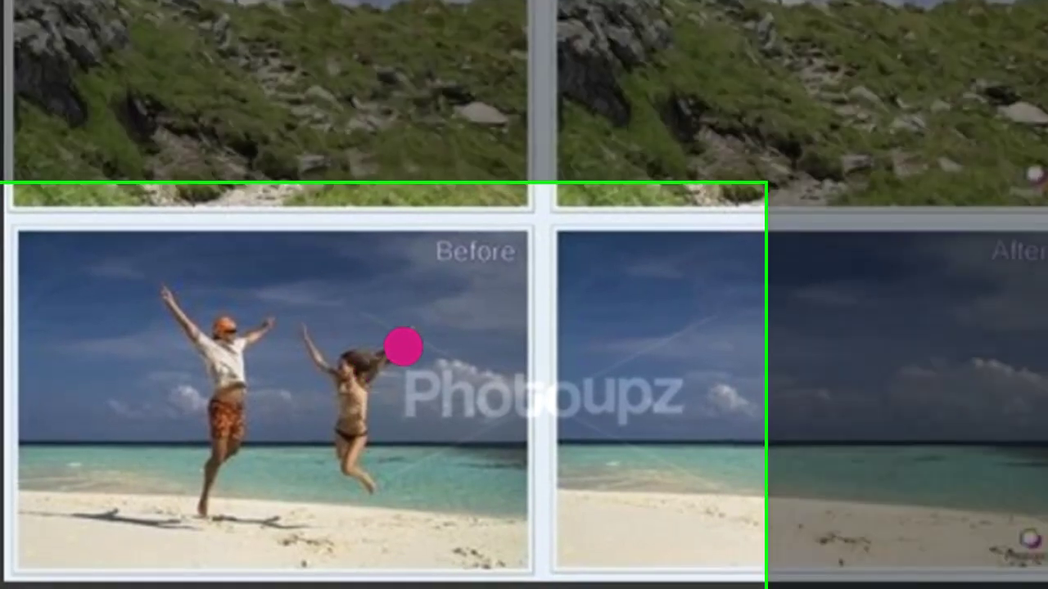
Mark the two jumping people in the beach Before picture for removal and apply the denoise effect.
drag(400, 348, 359, 374)
mouse_move(522, 243)
mouse_down()
mouse_move(478, 237)
mouse_move(459, 205)
mouse_move(514, 291)
mouse_move(509, 266)
mouse_move(513, 313)
mouse_move(523, 285)
mouse_move(516, 380)
mouse_move(531, 391)
mouse_move(504, 336)
mouse_up()
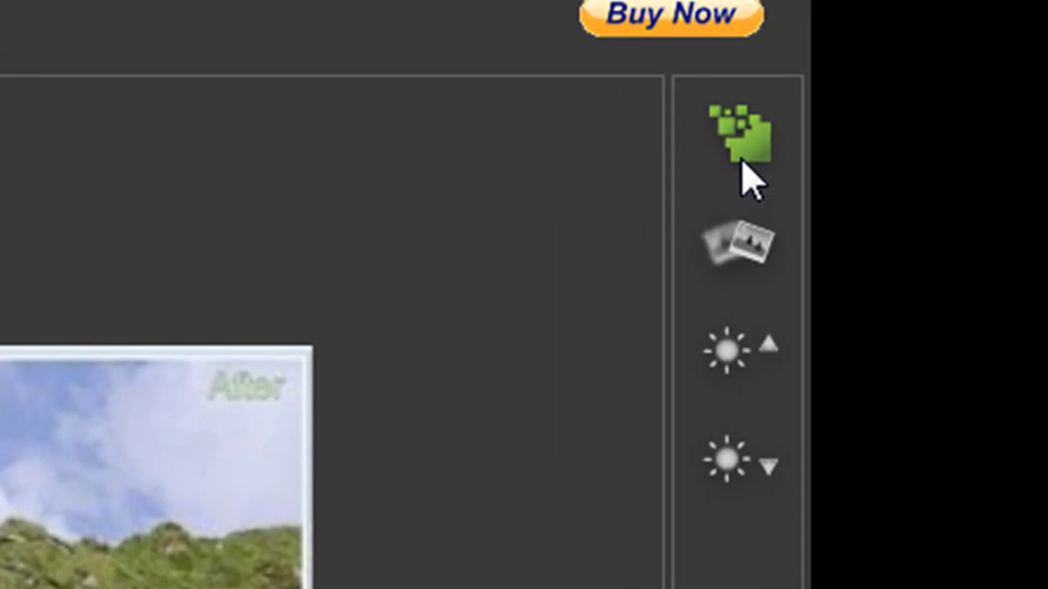
click(751, 155)
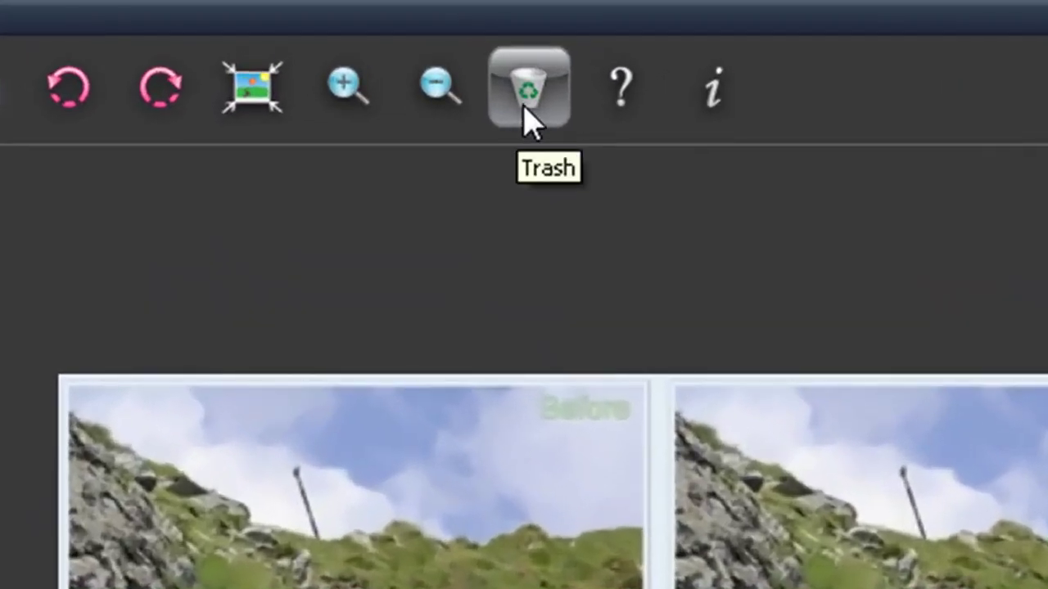
Discard the current picture and load Animals102.jpg from the desktop.
click(526, 121)
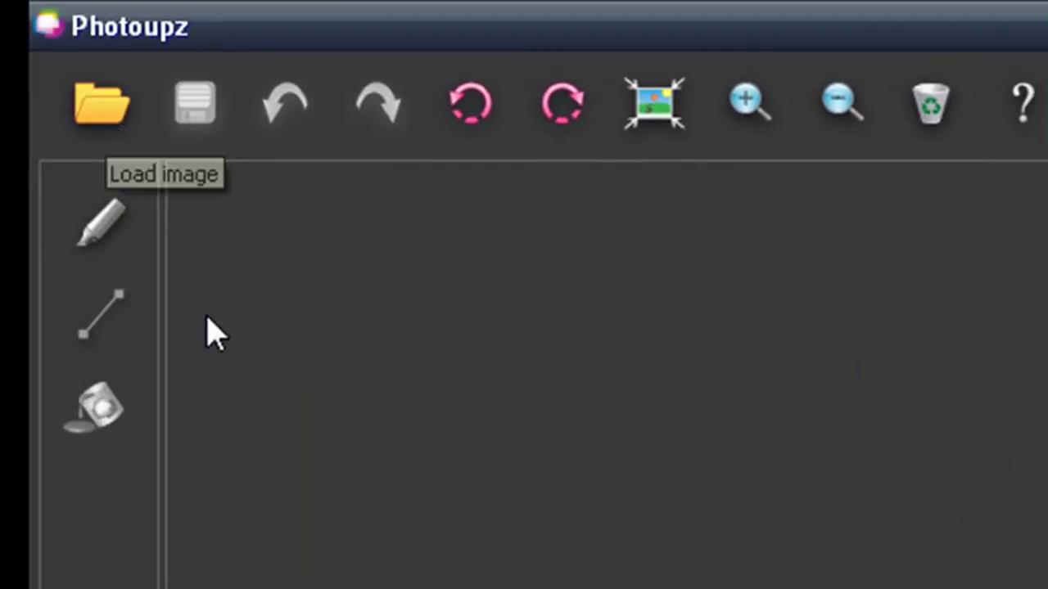
click(112, 130)
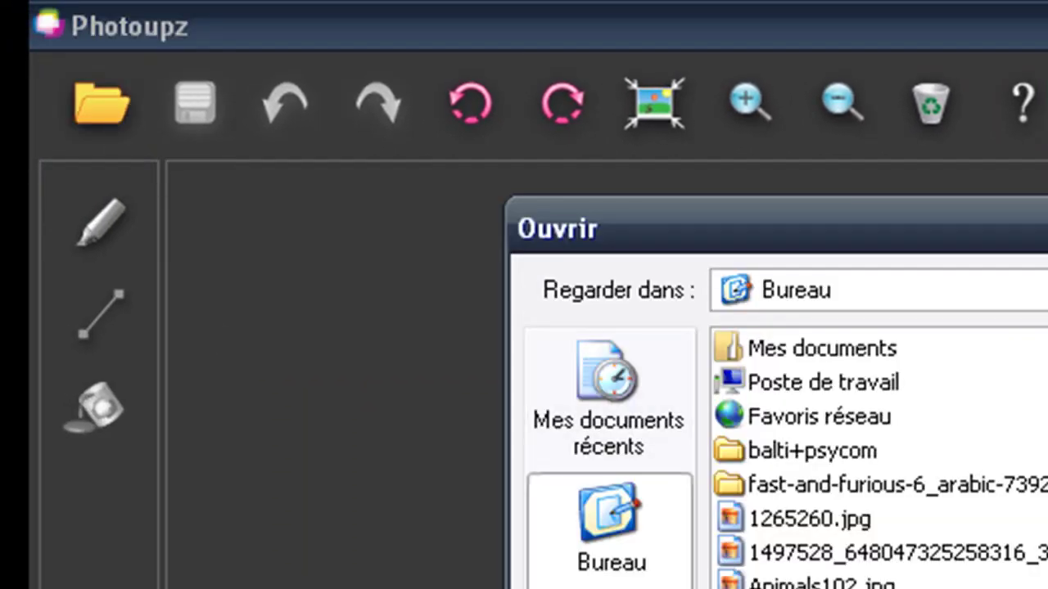
scroll(900, 463, down, 3)
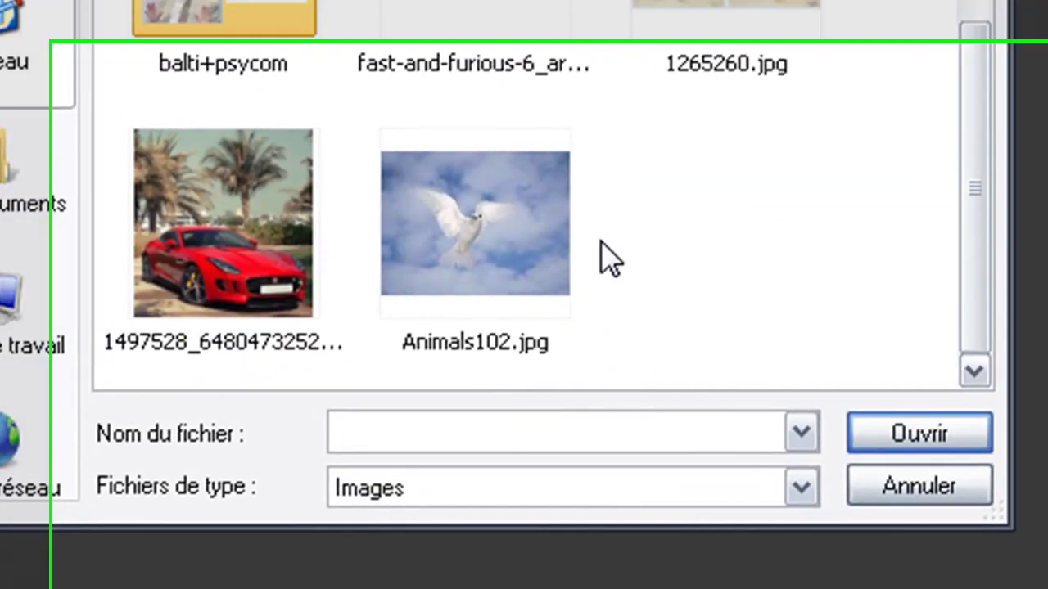
click(507, 237)
click(913, 442)
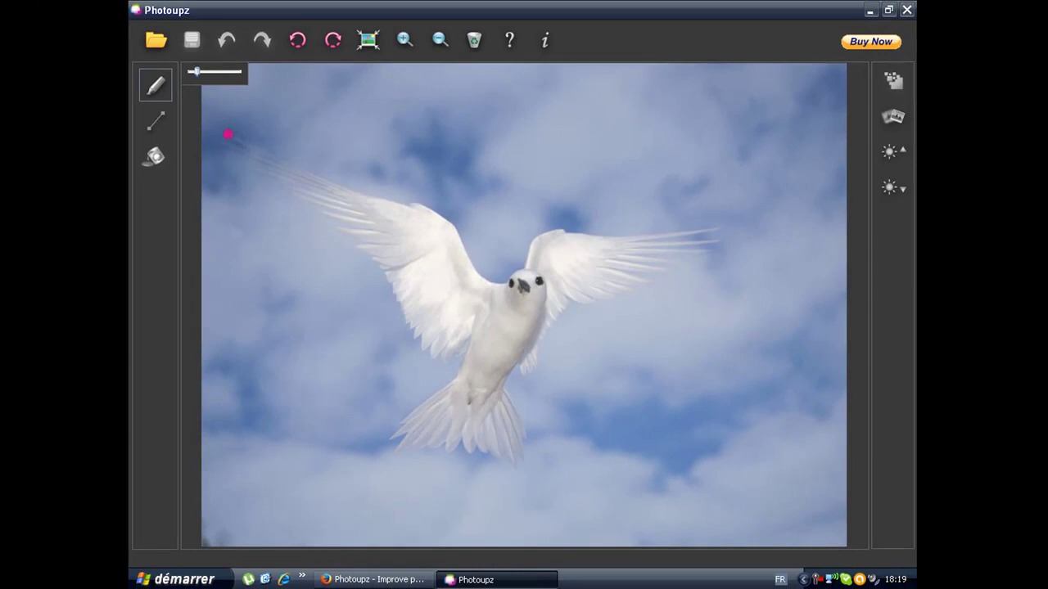
Cover the entire white bird with the marker, enlarging it for the wings and body, and fill the marked area to erase the bird.
mouse_move(243, 144)
mouse_down()
mouse_move(422, 208)
mouse_move(493, 281)
mouse_up()
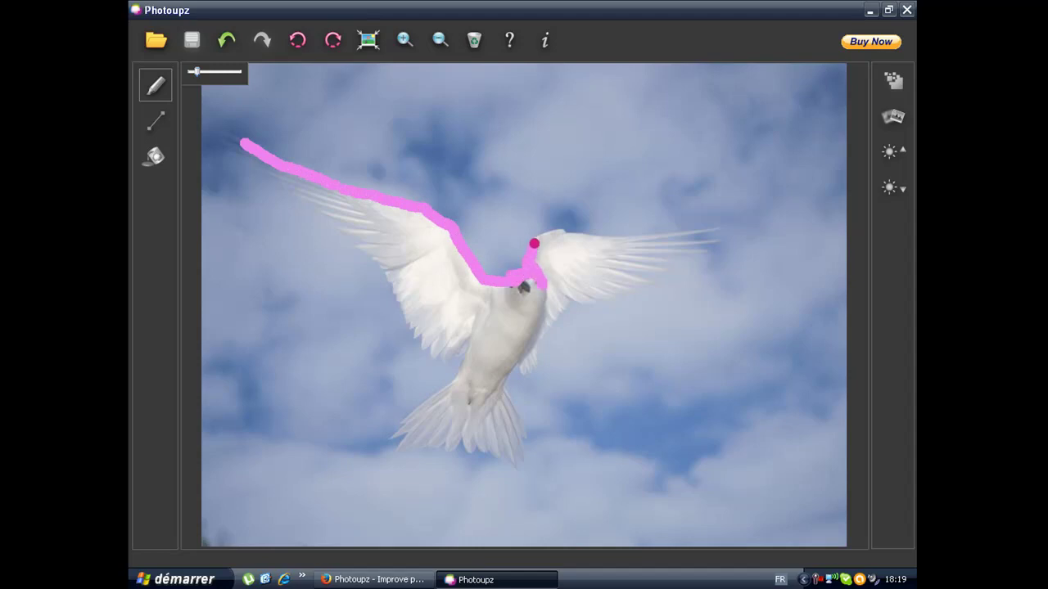
mouse_move(534, 243)
mouse_down()
mouse_move(562, 231)
mouse_move(723, 231)
mouse_move(703, 245)
mouse_move(590, 246)
mouse_move(552, 257)
mouse_move(506, 319)
mouse_up()
drag(197, 71, 220, 71)
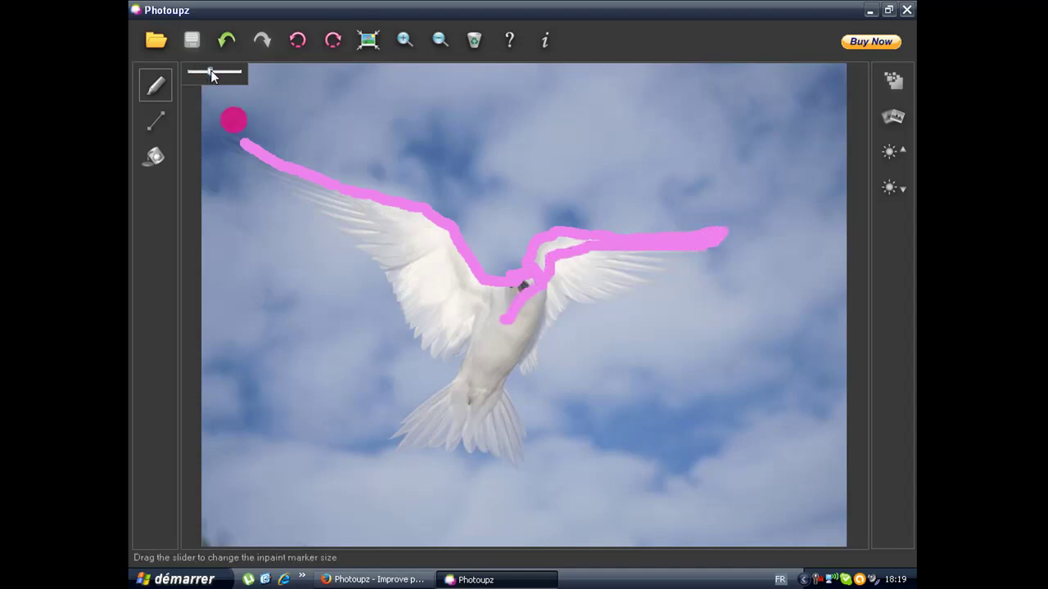
mouse_move(457, 288)
mouse_down()
mouse_move(411, 227)
mouse_move(333, 201)
mouse_move(249, 150)
mouse_up()
mouse_move(344, 220)
mouse_down()
mouse_move(411, 269)
mouse_move(411, 302)
mouse_move(441, 334)
mouse_move(445, 293)
mouse_move(439, 341)
mouse_move(514, 305)
mouse_move(440, 243)
mouse_move(482, 276)
mouse_move(538, 288)
mouse_move(560, 252)
mouse_move(681, 259)
mouse_move(557, 294)
mouse_move(506, 361)
mouse_move(508, 375)
mouse_move(521, 361)
mouse_move(504, 348)
mouse_move(481, 376)
mouse_move(480, 339)
mouse_move(482, 374)
mouse_move(460, 404)
mouse_move(401, 442)
mouse_move(431, 445)
mouse_move(490, 405)
mouse_move(505, 454)
mouse_move(396, 441)
mouse_move(462, 456)
mouse_up()
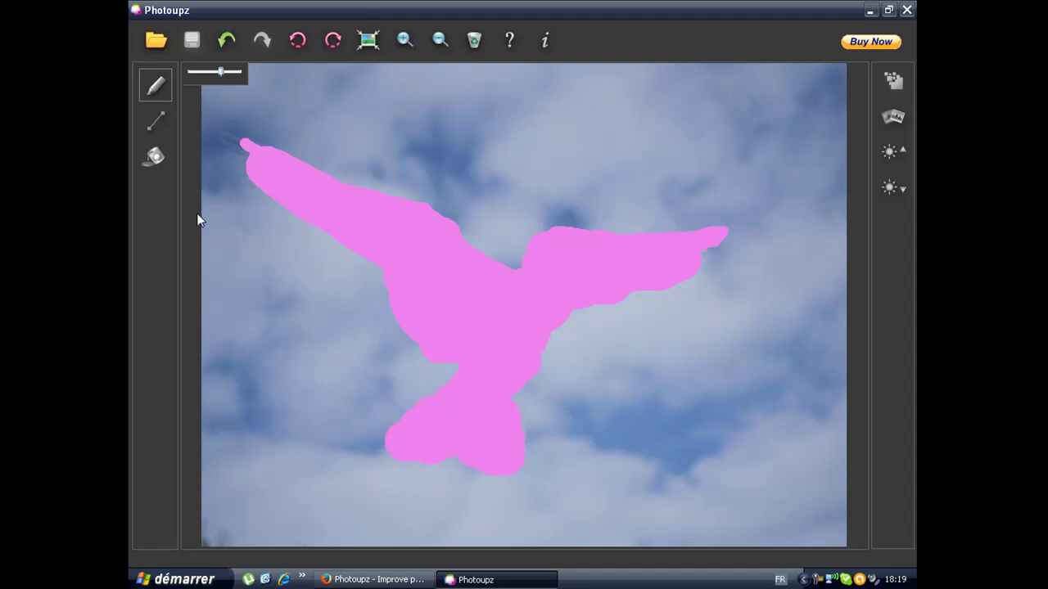
click(156, 155)
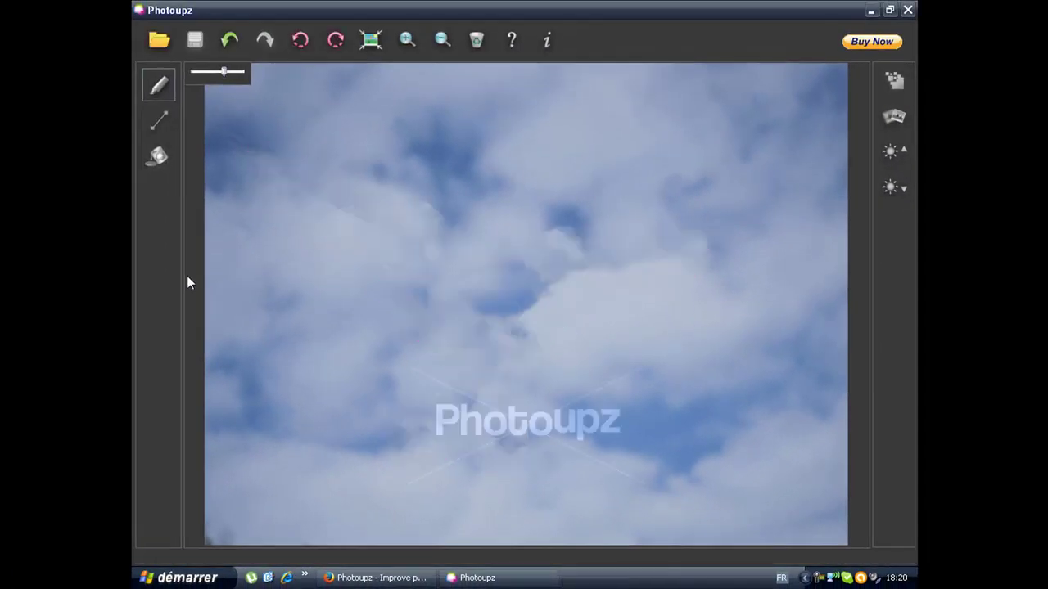
click(237, 281)
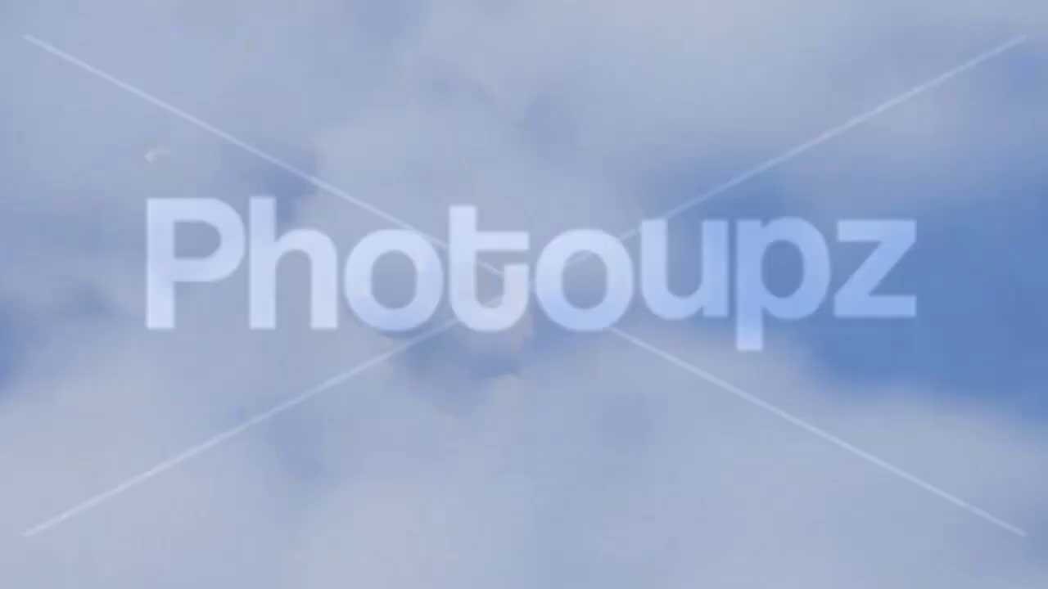